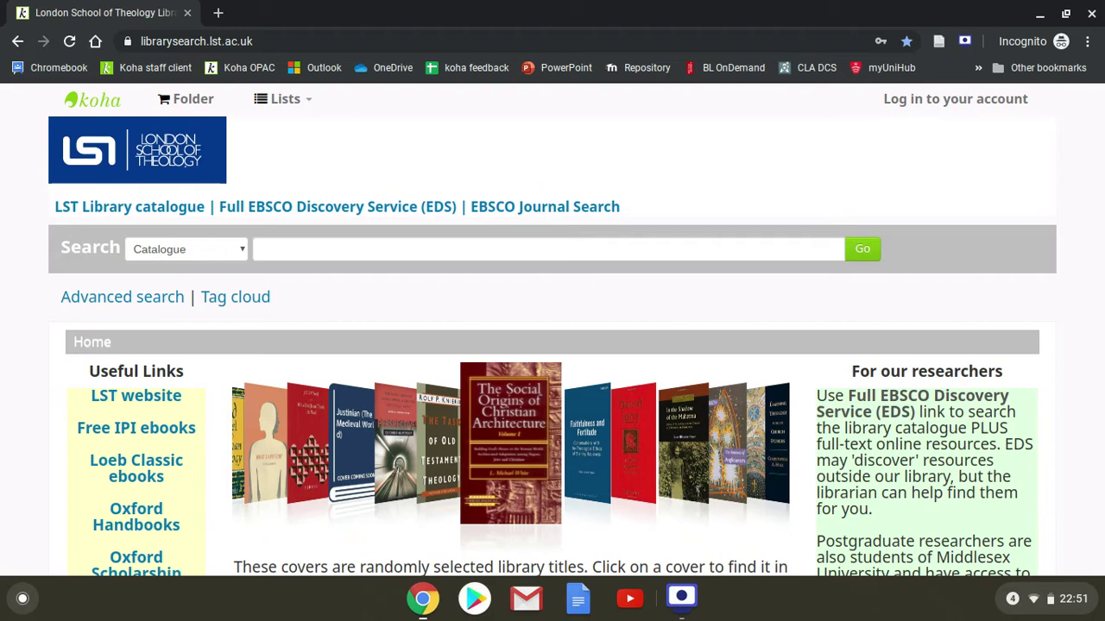
Run a Koha Discovery search for the 'liturgy' title suggestion, returning 31008 results
{"action": "left_click", "coordinate": [256, 41]}
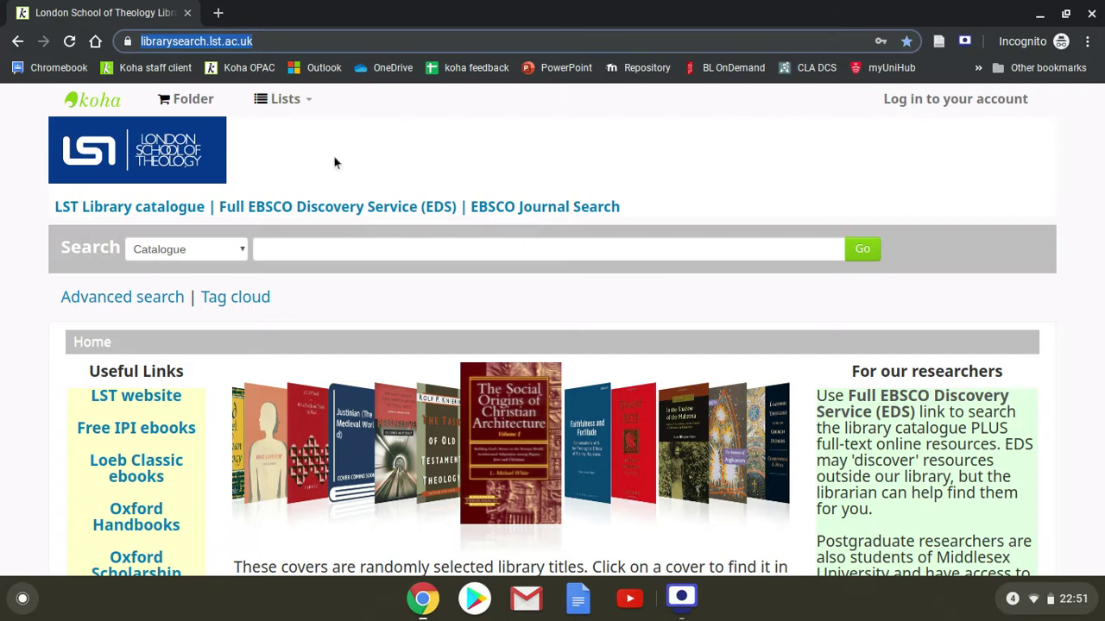
{"action": "left_click", "coordinate": [241, 254]}
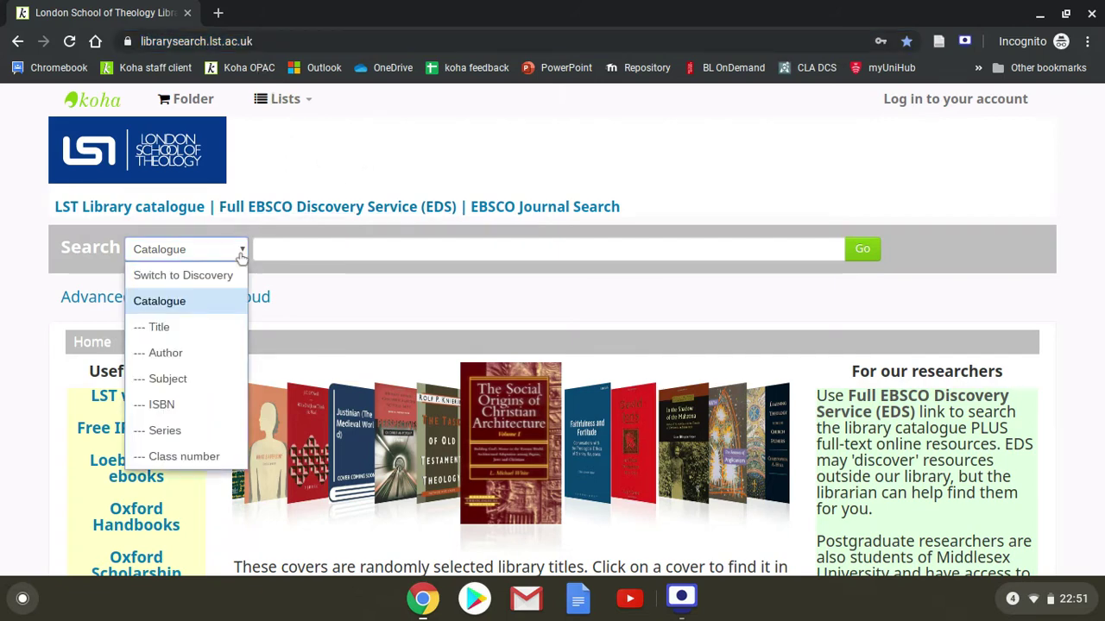
{"action": "left_click", "coordinate": [222, 276]}
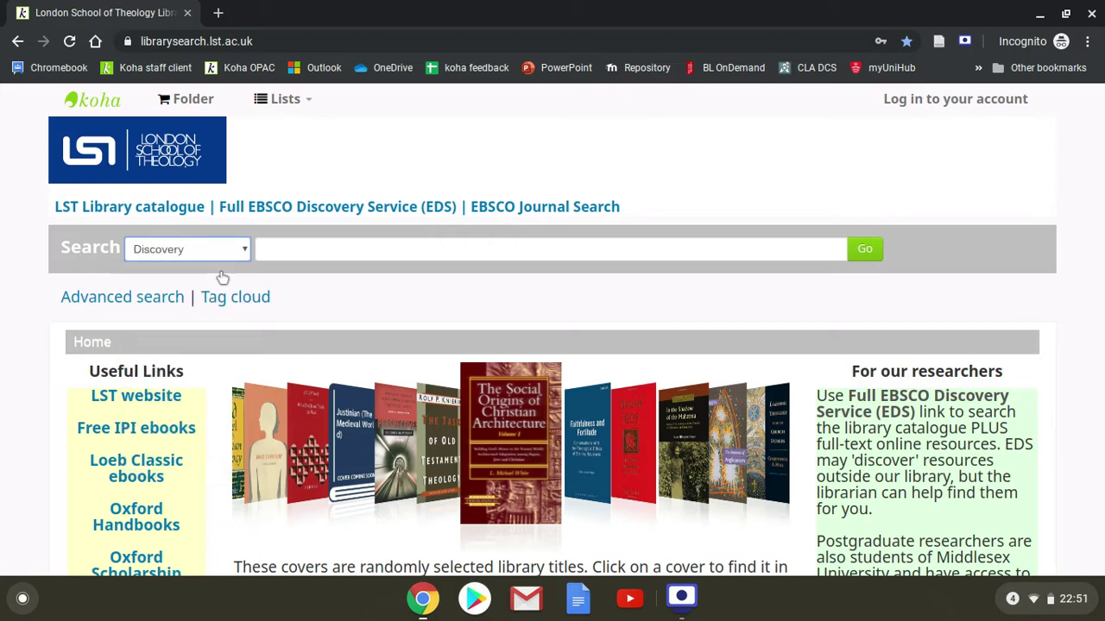
{"action": "left_click", "coordinate": [277, 249]}
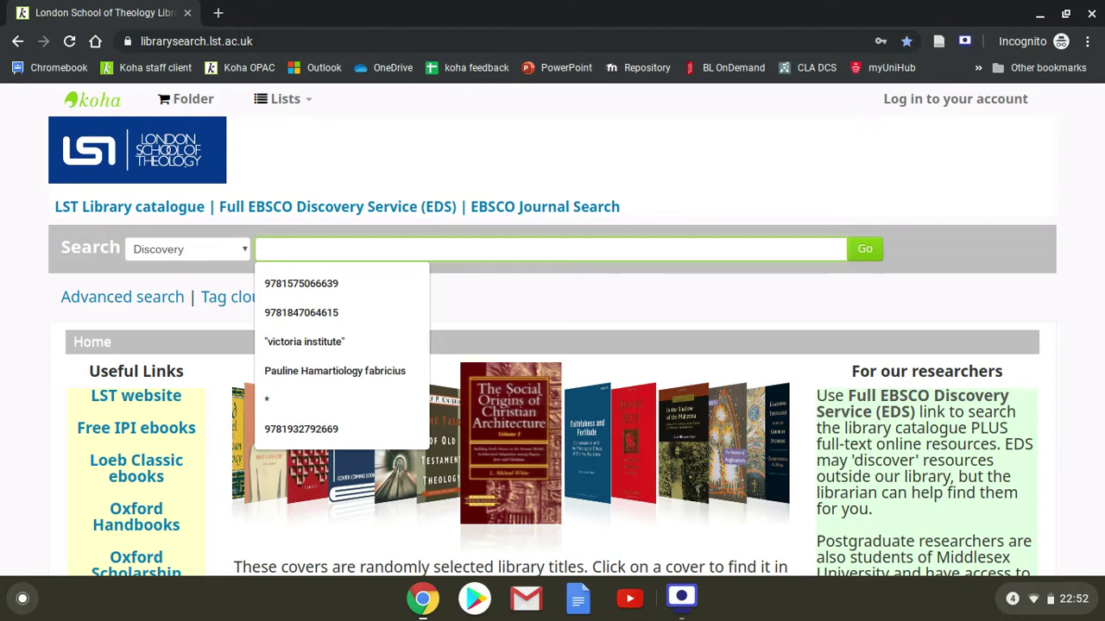
{"action": "type", "text": "lit"}
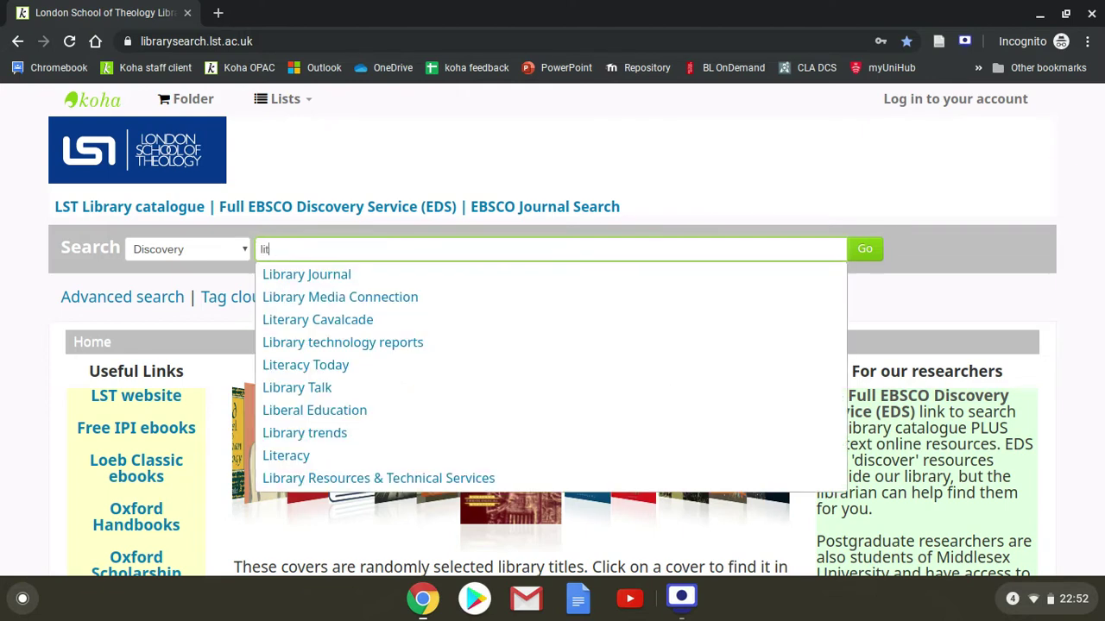
{"action": "type", "text": "urgy"}
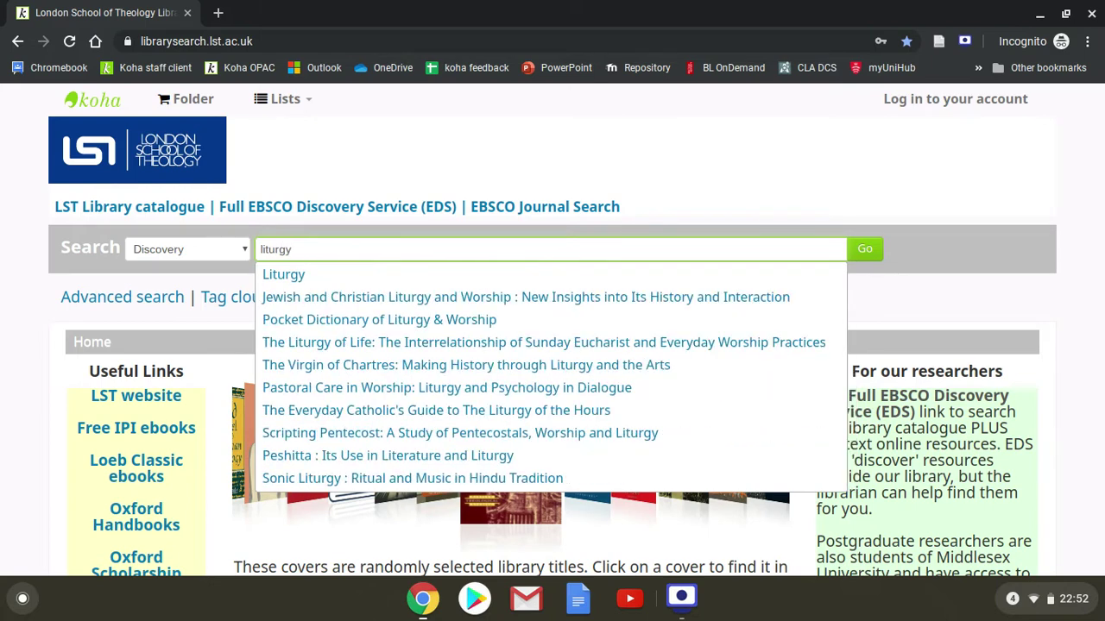
{"action": "left_click", "coordinate": [292, 276]}
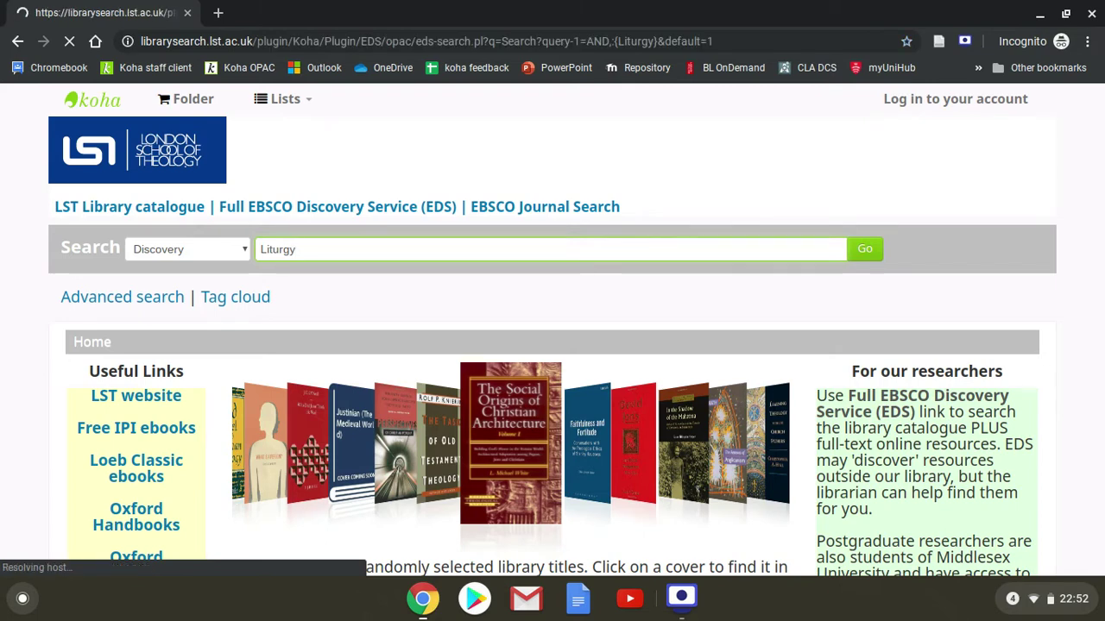
{"action": "scroll", "coordinate": [285, 330], "scroll_direction": "down", "scroll_amount": 3}
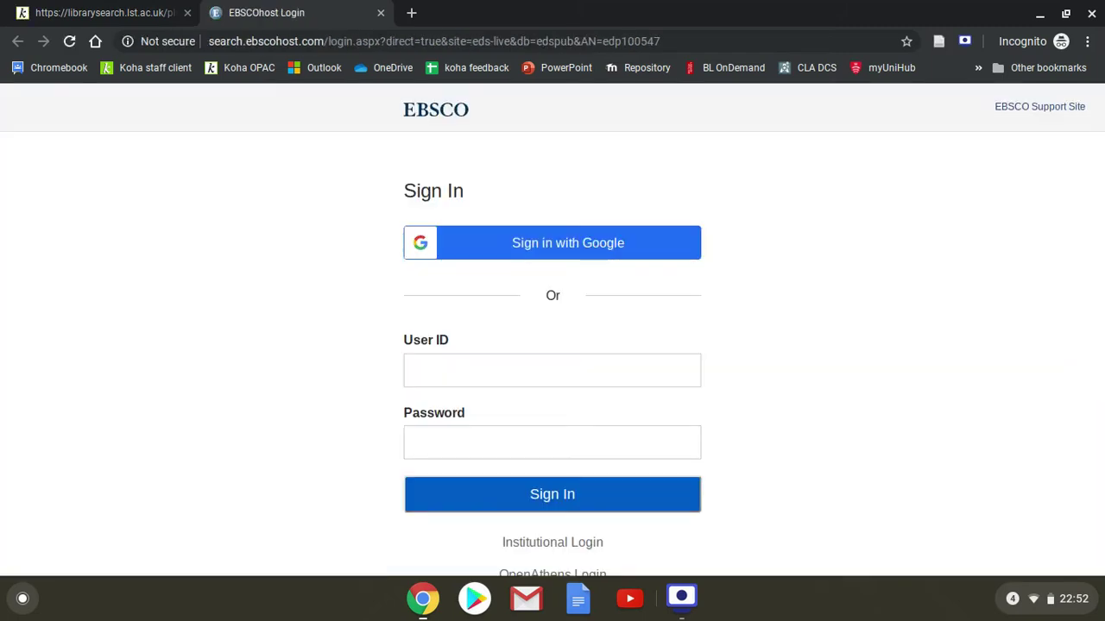
Choose EBSCOhost institutional login via UK Higher Education and London School of Theology (Shibboleth)
{"action": "left_click", "coordinate": [525, 542]}
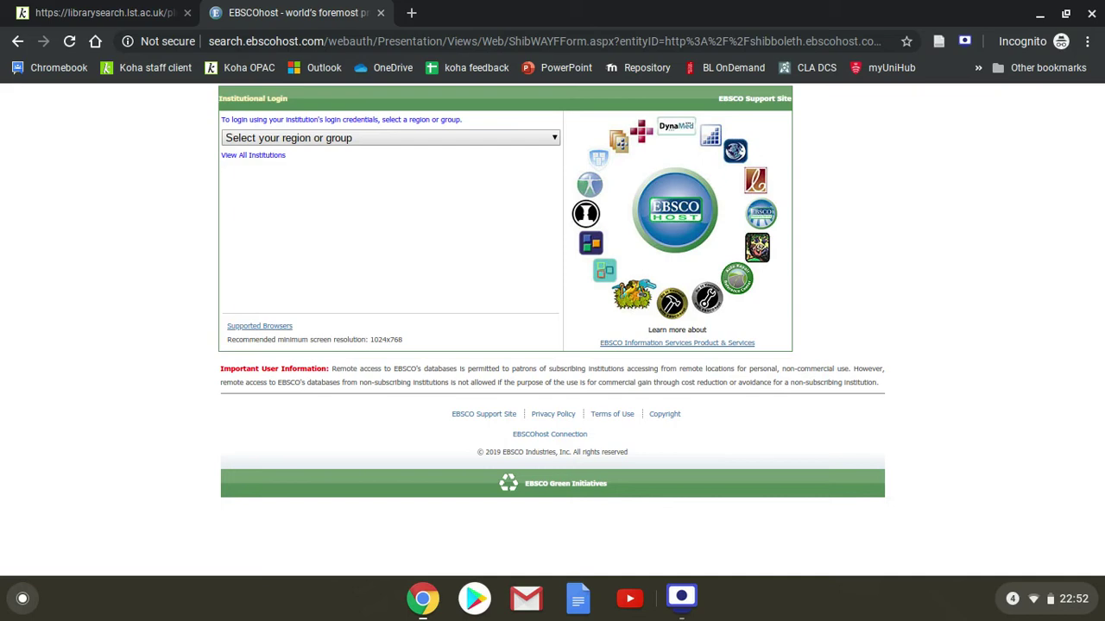
{"action": "left_click", "coordinate": [390, 138]}
{"action": "scroll", "coordinate": [355, 367], "scroll_direction": "down", "scroll_amount": 20}
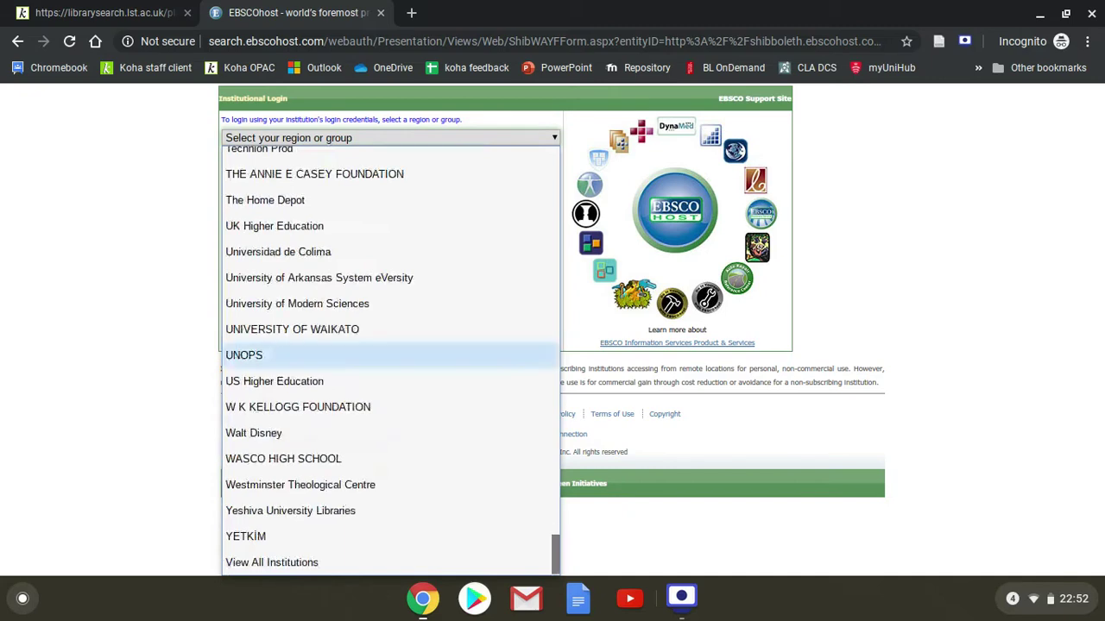
{"action": "left_click", "coordinate": [297, 225]}
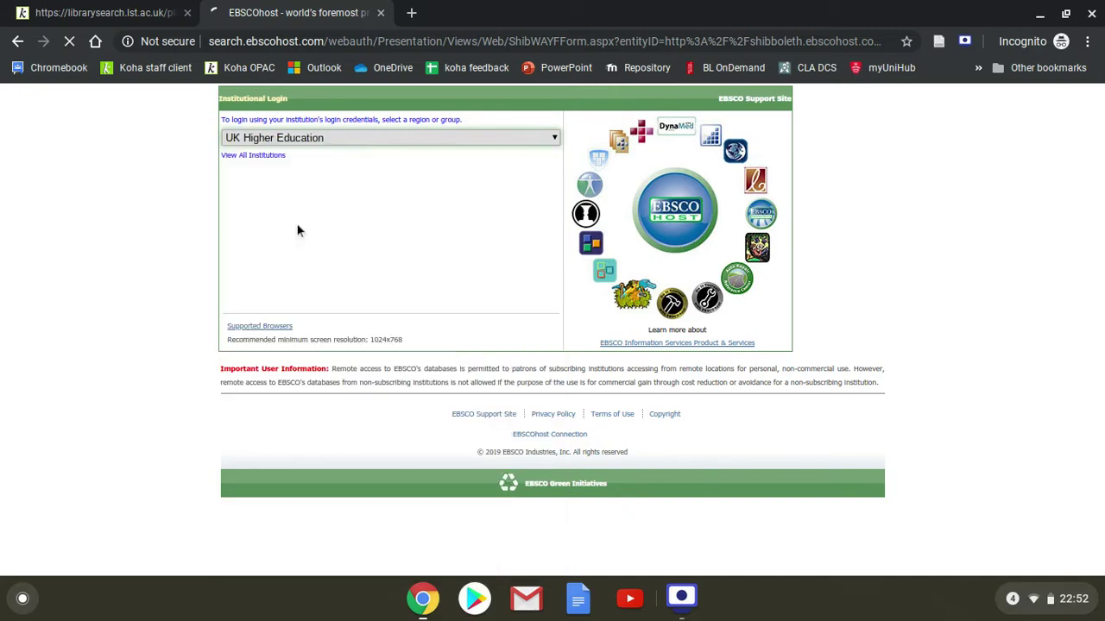
{"action": "scroll", "coordinate": [297, 229], "scroll_direction": "up", "scroll_amount": 5}
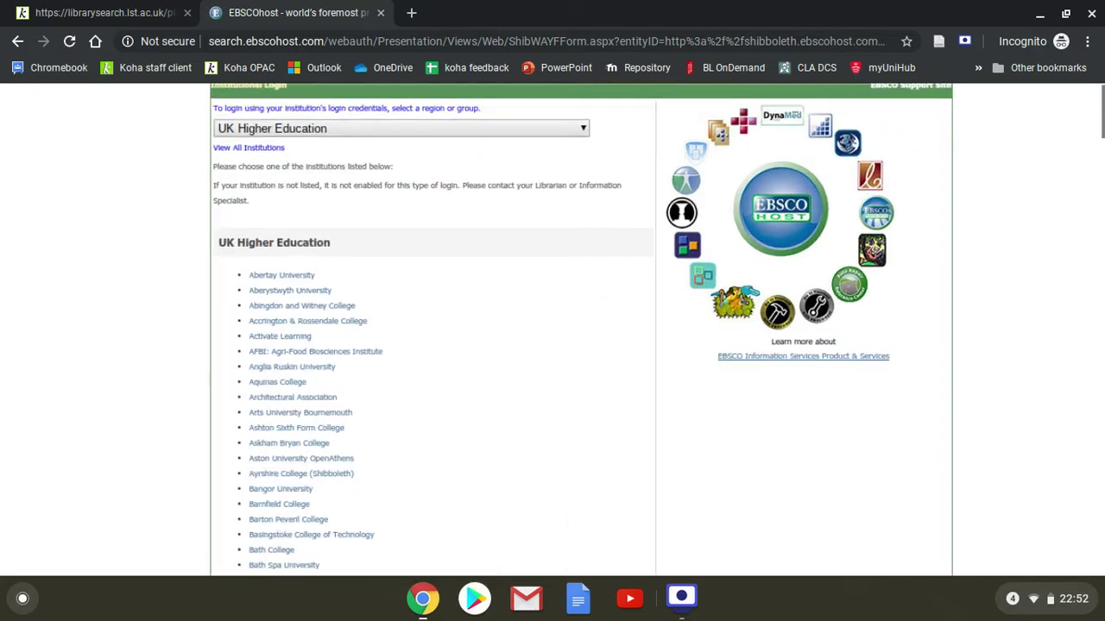
{"action": "scroll", "coordinate": [552, 328], "scroll_direction": "down", "scroll_amount": 20}
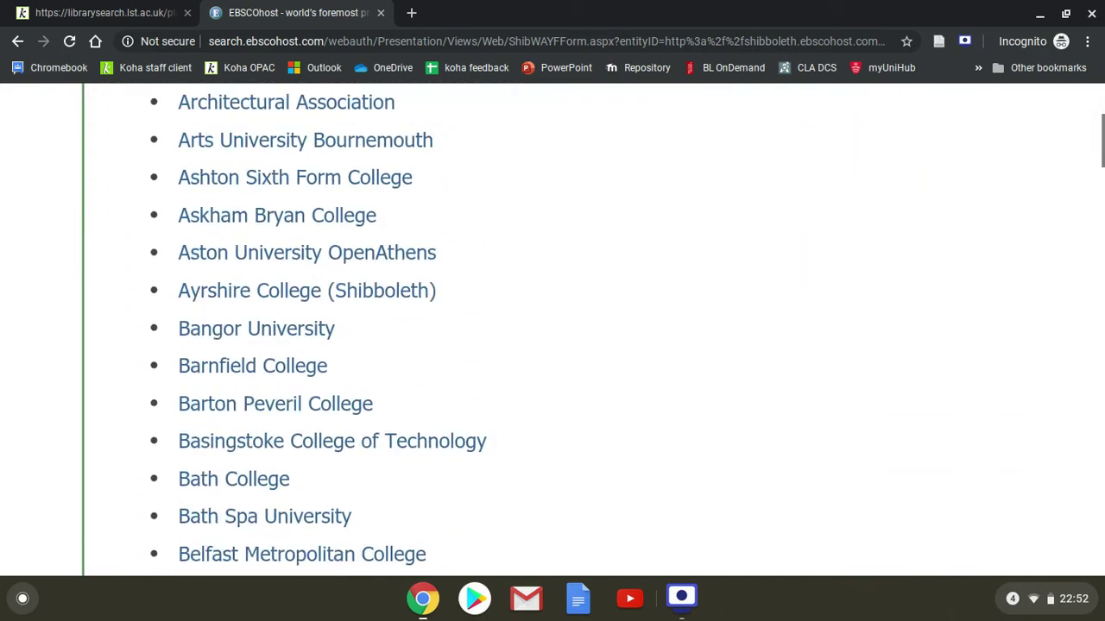
{"action": "scroll", "coordinate": [298, 259], "scroll_direction": "down", "scroll_amount": 8}
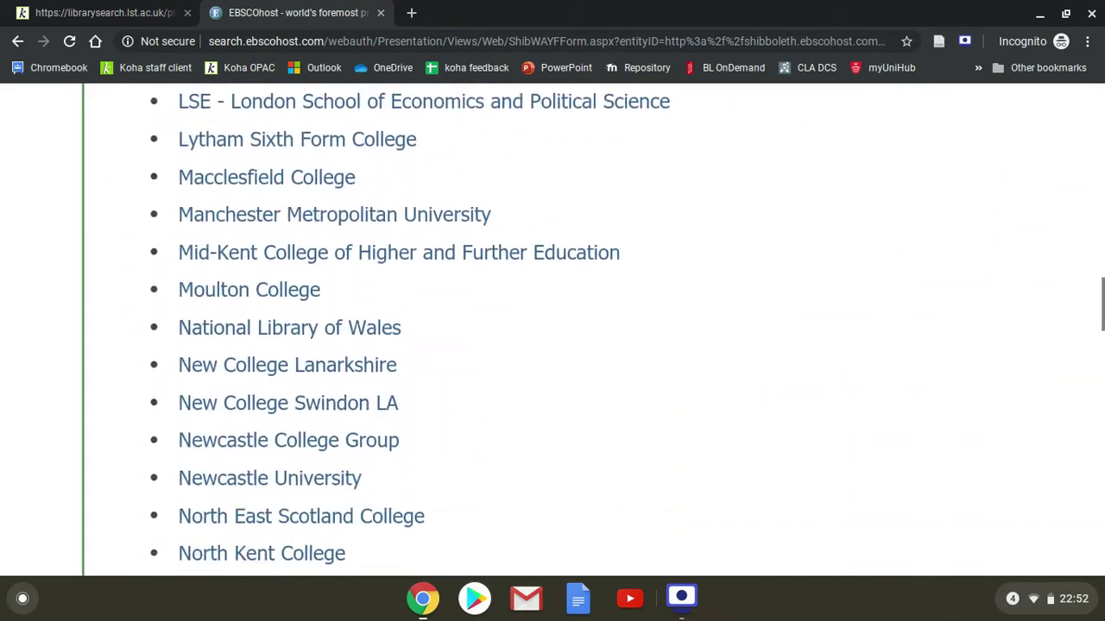
{"action": "scroll", "coordinate": [298, 259], "scroll_direction": "up", "scroll_amount": 4}
{"action": "left_click", "coordinate": [297, 259]}
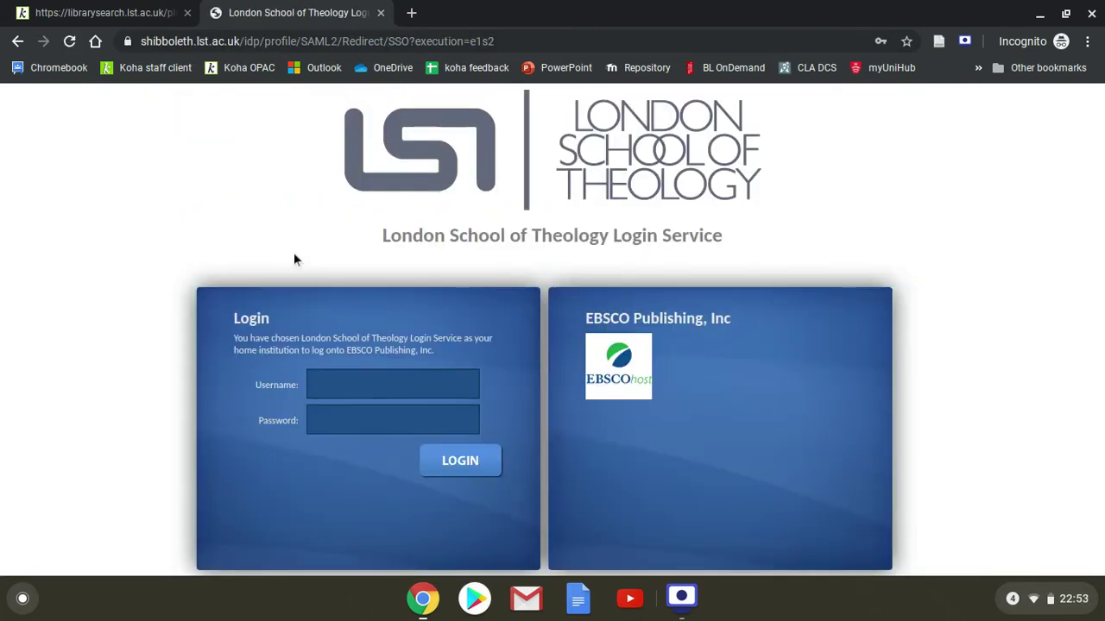
Log in to the London School of Theology Login Service with the saved username and password
{"action": "left_click", "coordinate": [345, 378]}
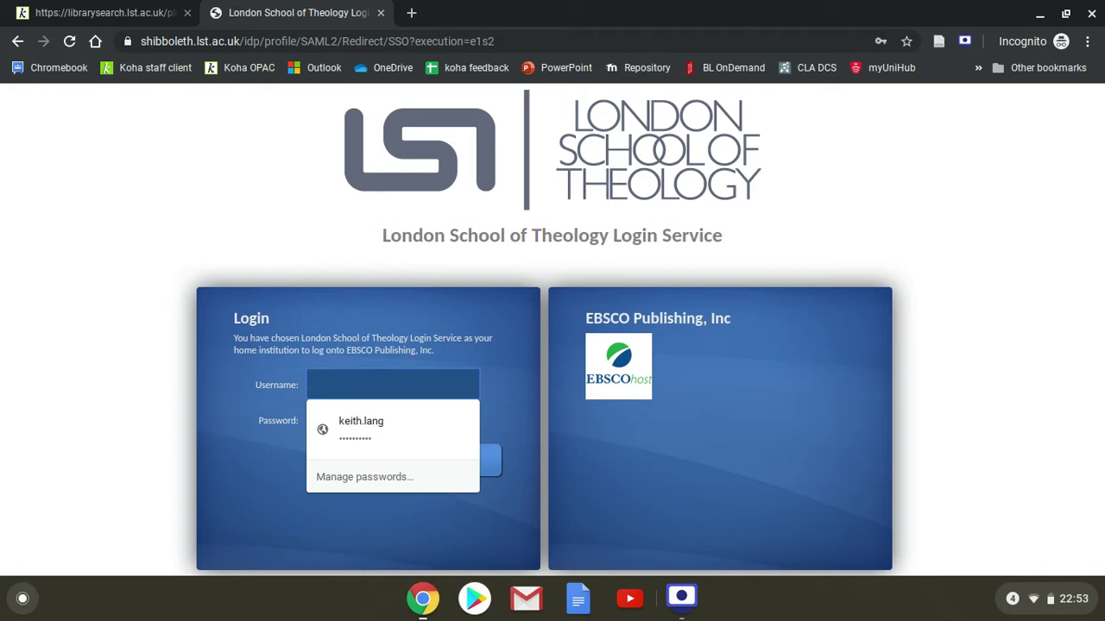
{"action": "left_click", "coordinate": [361, 423]}
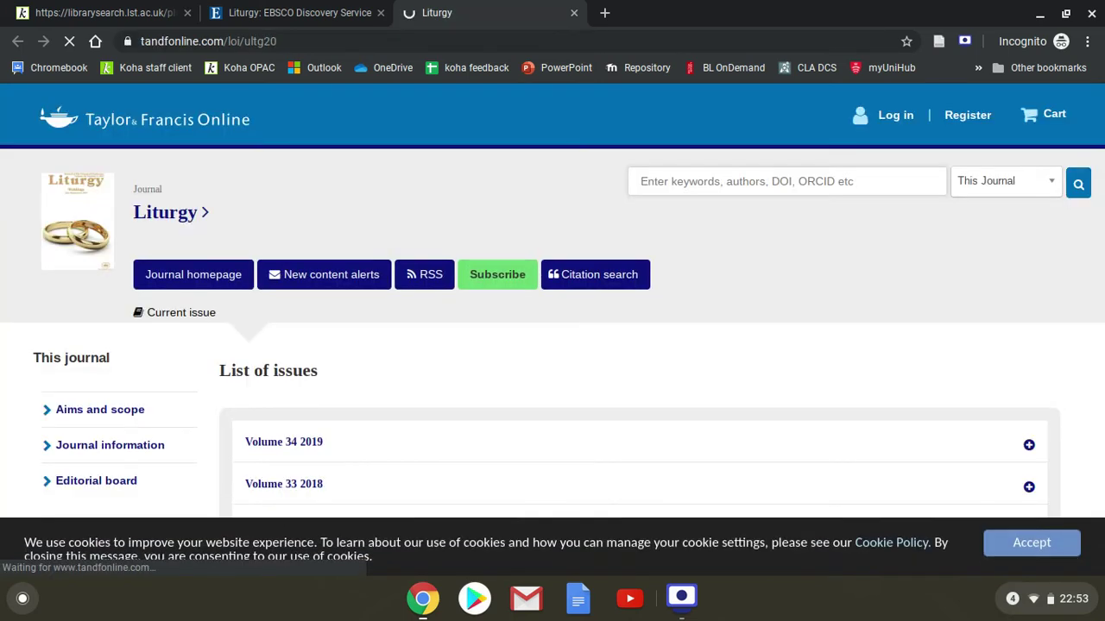
Accept the Taylor & Francis cookie notice and reach the Shibboleth institutional sign-in page
{"action": "left_click", "coordinate": [889, 121]}
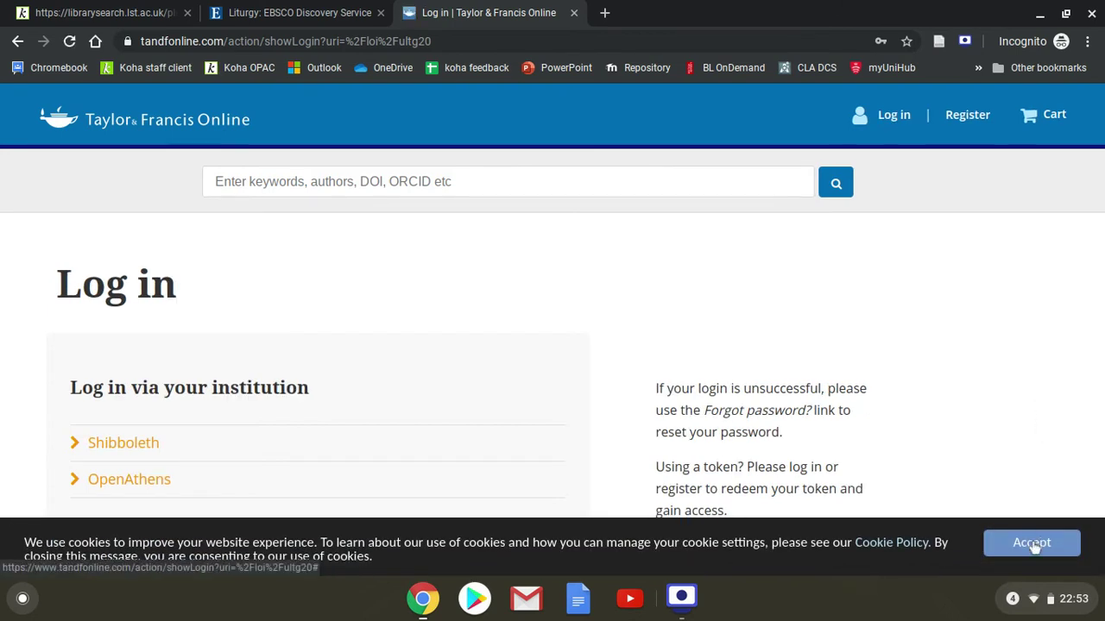
{"action": "left_click", "coordinate": [1032, 544]}
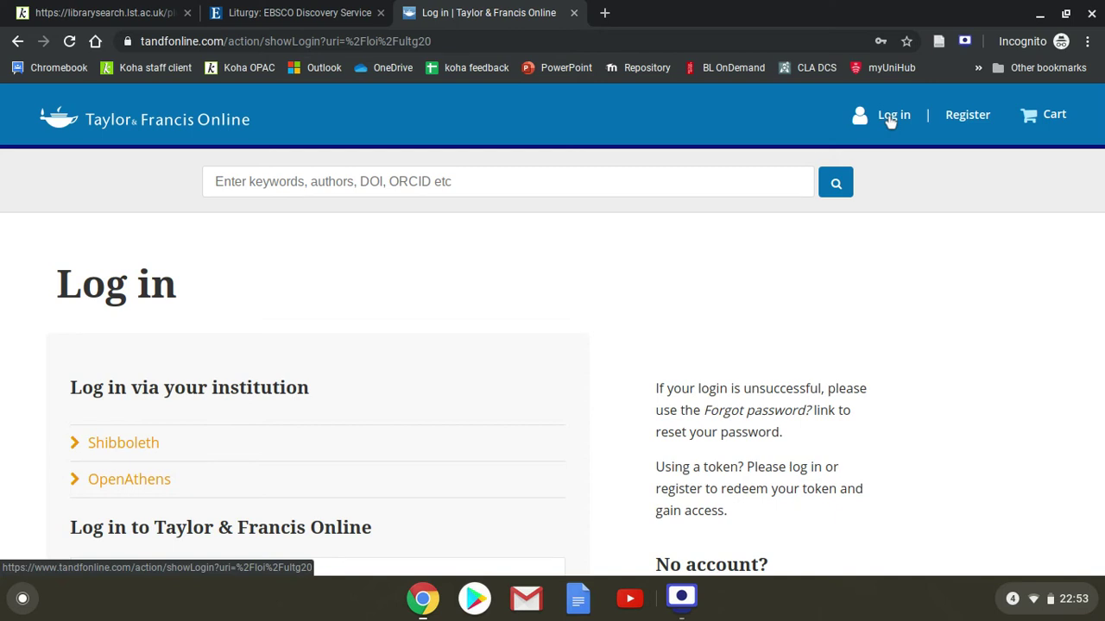
{"action": "left_click", "coordinate": [129, 444]}
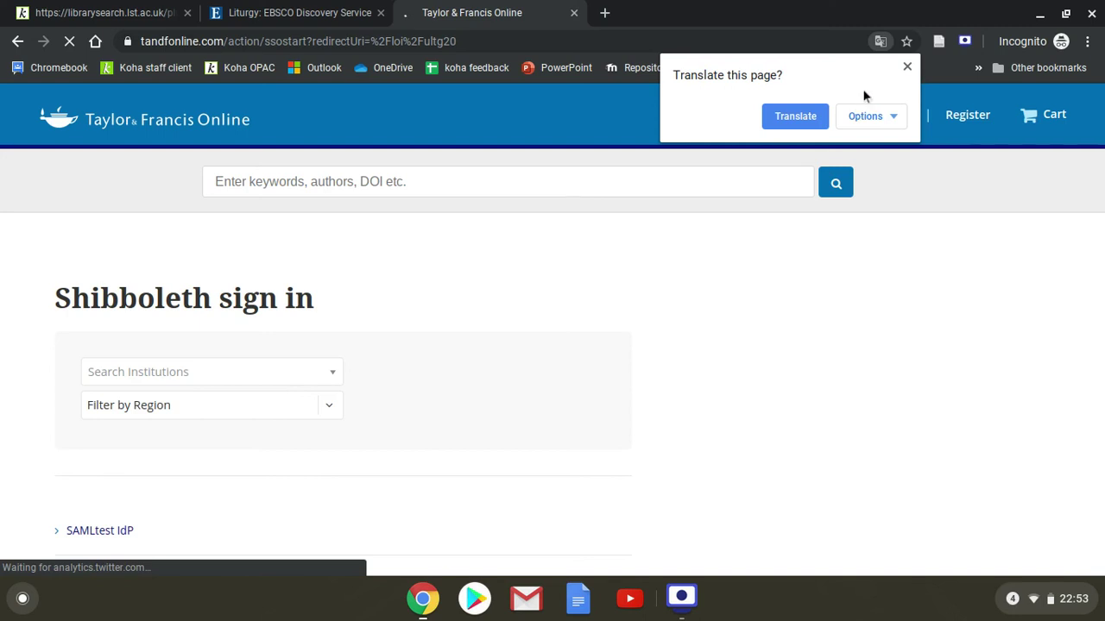
Dismiss the translate prompt and select London School of Theology (Shibboleth) by searching 'theology'
{"action": "left_click", "coordinate": [907, 68]}
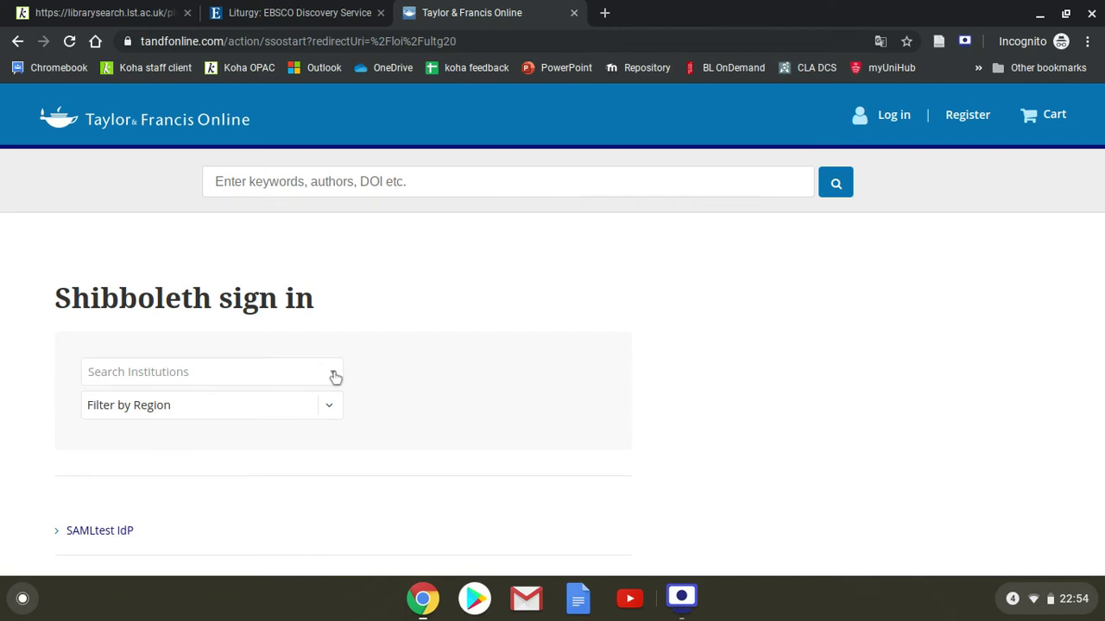
{"action": "left_click", "coordinate": [277, 371]}
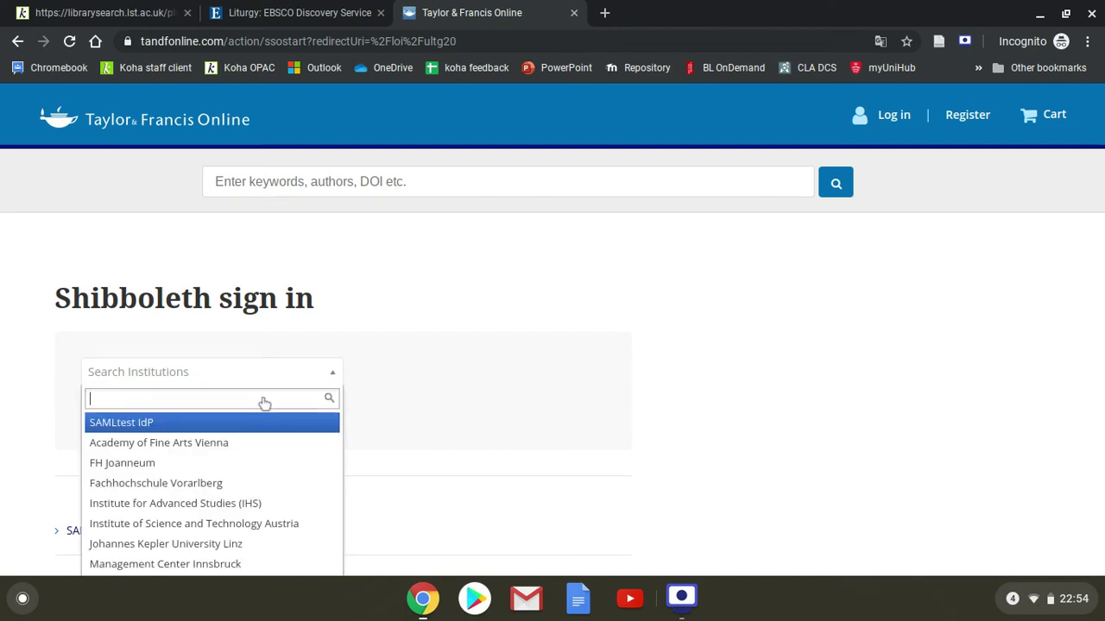
{"action": "left_click", "coordinate": [255, 403]}
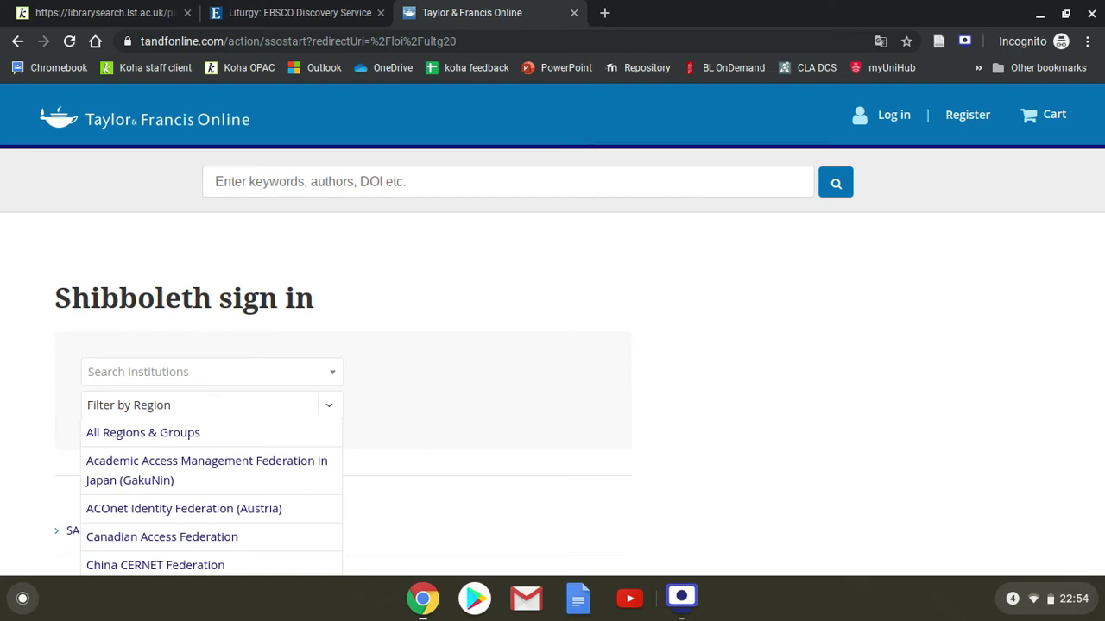
{"action": "type", "text": "theology"}
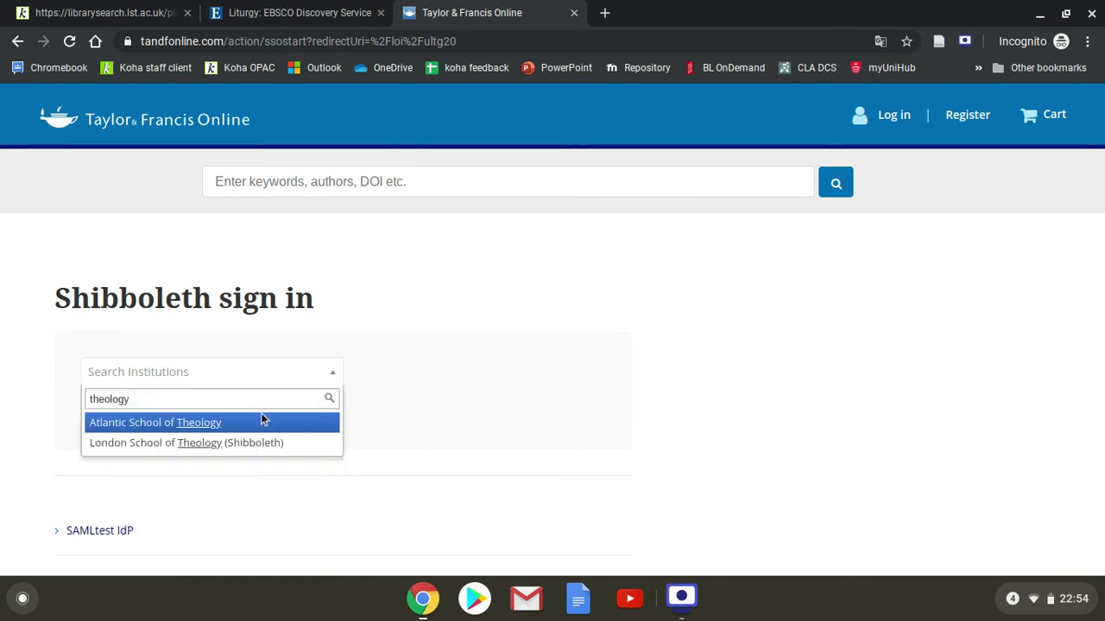
{"action": "left_click", "coordinate": [253, 445]}
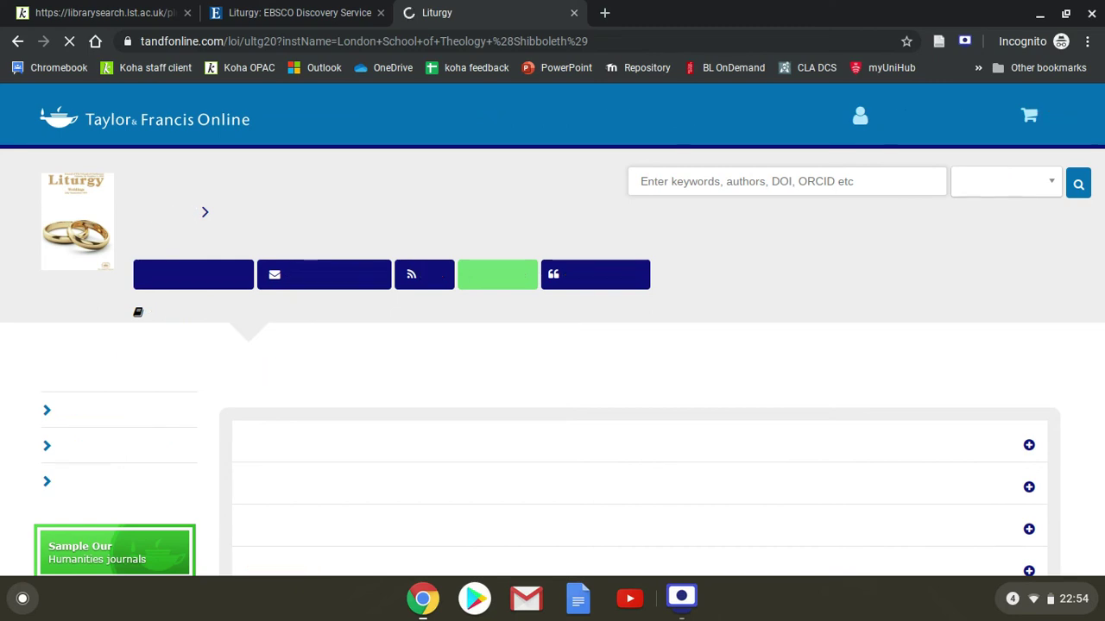
Open Liturgy Volume 33 (2018) Issue 3 and browse its green-ticked Pentecostal Worship articles
{"action": "scroll", "coordinate": [553, 345], "scroll_direction": "down", "scroll_amount": 3}
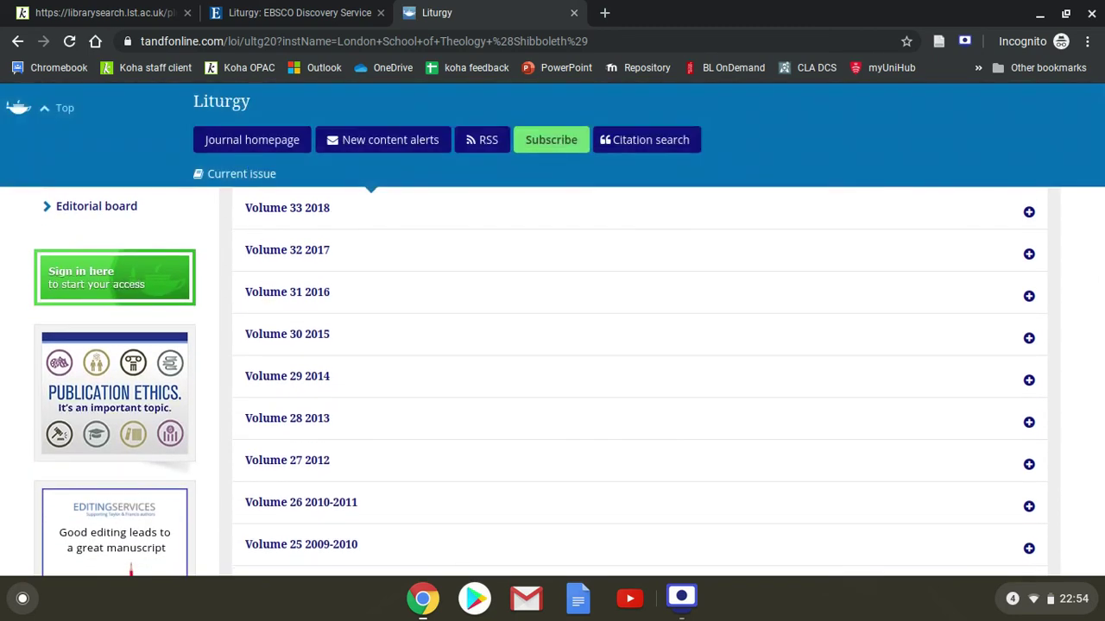
{"action": "left_click", "coordinate": [307, 214]}
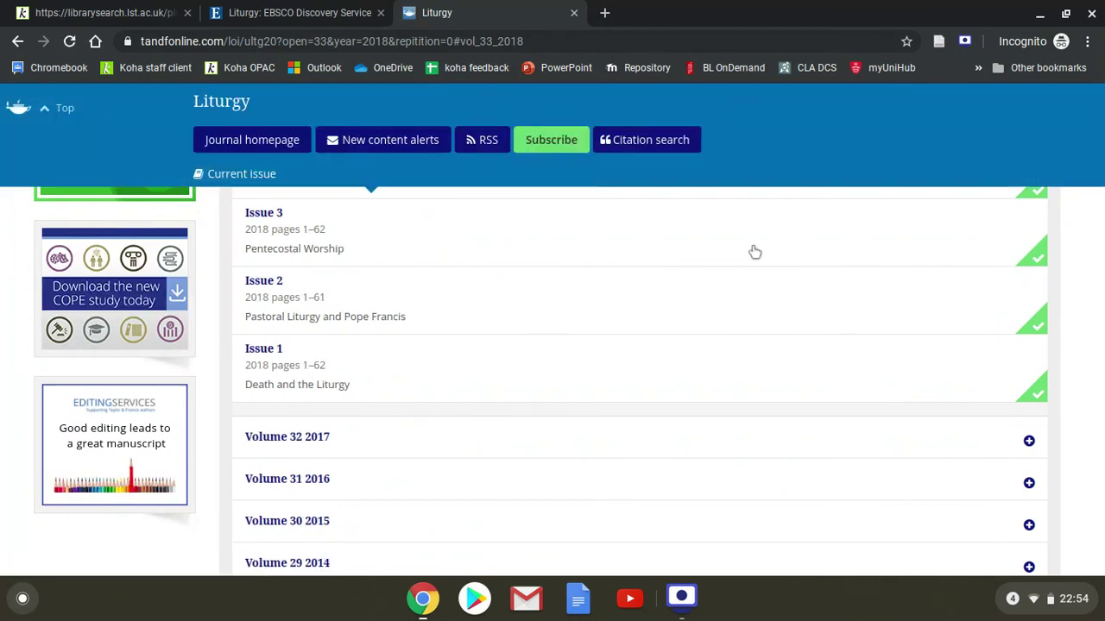
{"action": "left_click", "coordinate": [275, 222]}
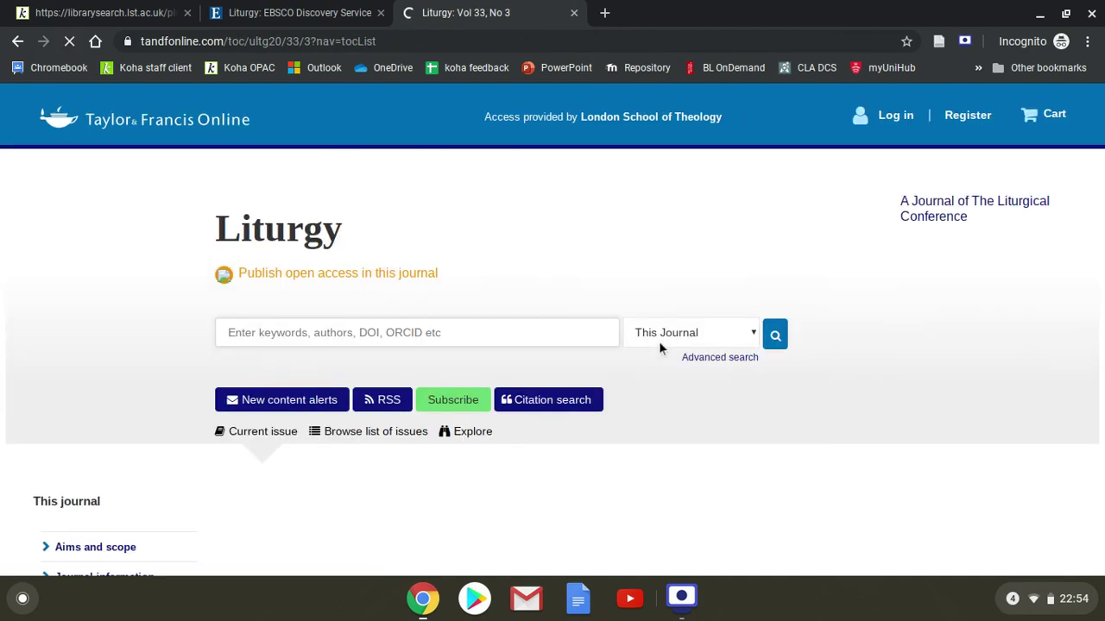
{"action": "scroll", "coordinate": [577, 339], "scroll_direction": "down", "scroll_amount": 2}
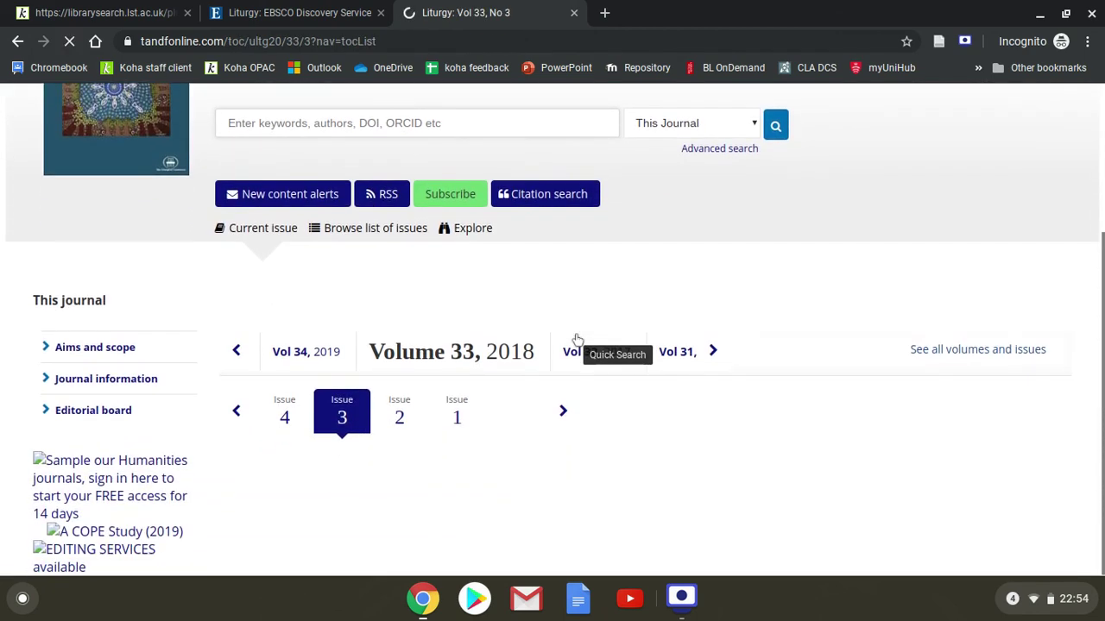
{"action": "scroll", "coordinate": [608, 424], "scroll_direction": "down", "scroll_amount": 3}
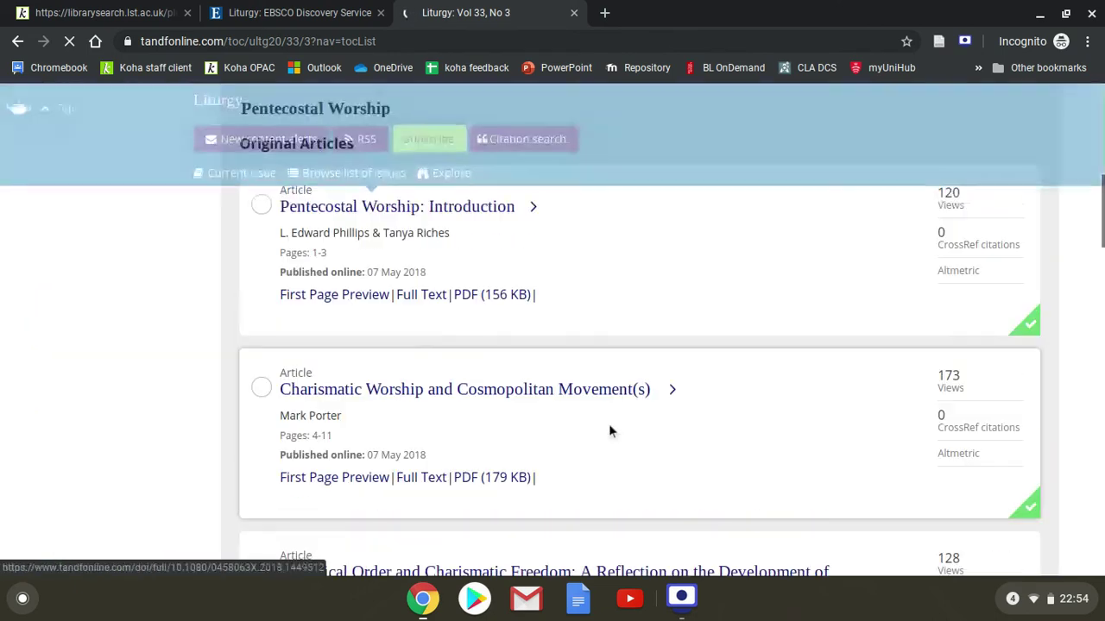
{"action": "scroll", "coordinate": [609, 424], "scroll_direction": "down", "scroll_amount": 5}
{"action": "scroll", "coordinate": [608, 431], "scroll_direction": "down", "scroll_amount": 5}
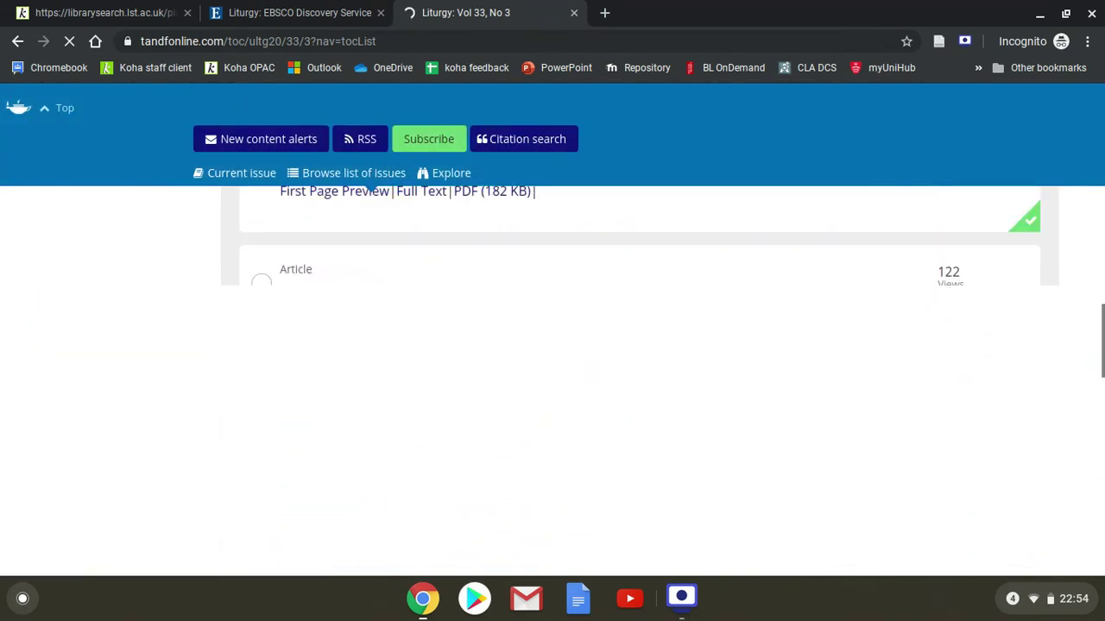